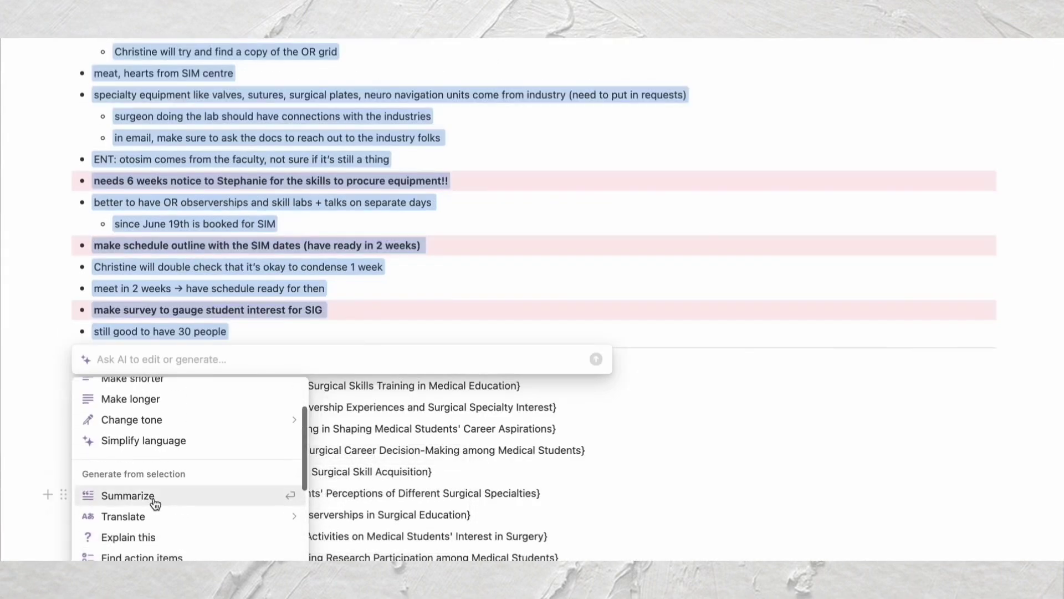
Step: Use AI to find action items in the selected notes, and generate the page summary and page action items
left_click(152, 501)
scroll(615, 524, "down", 1)
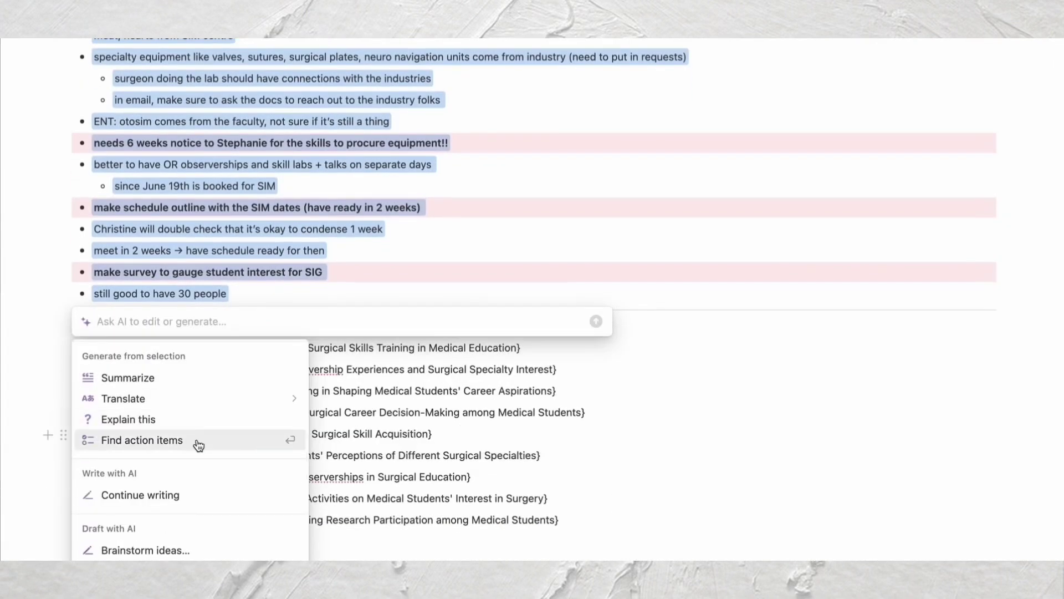
left_click(197, 440)
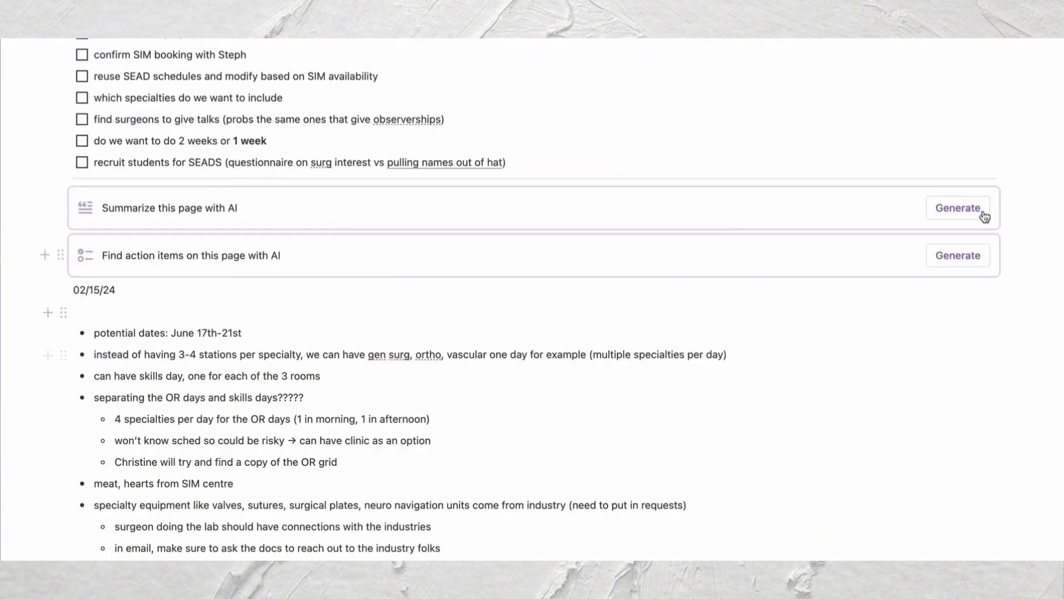
left_click(964, 201)
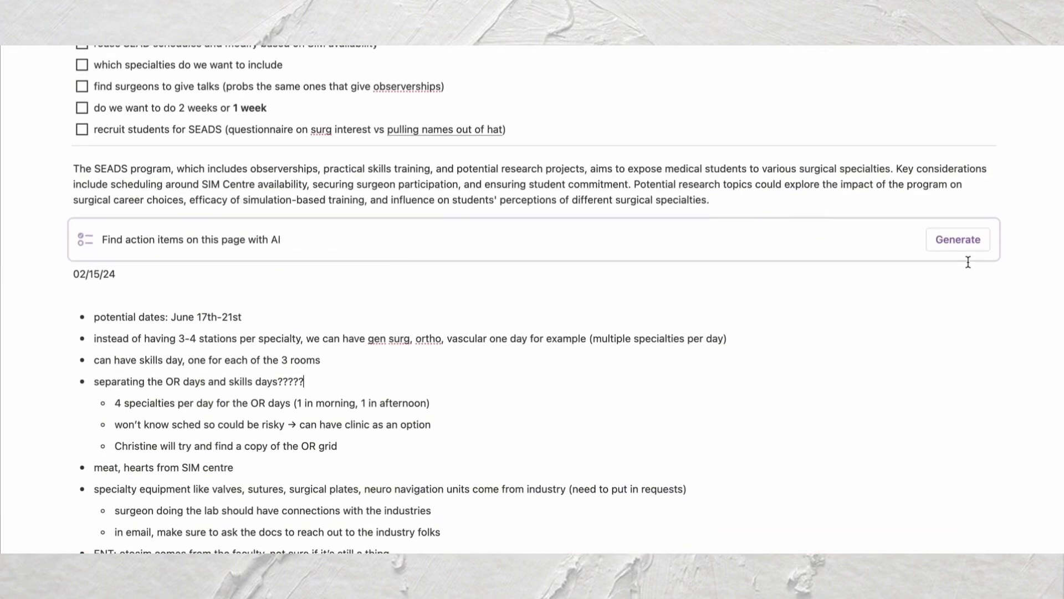
left_click(960, 239)
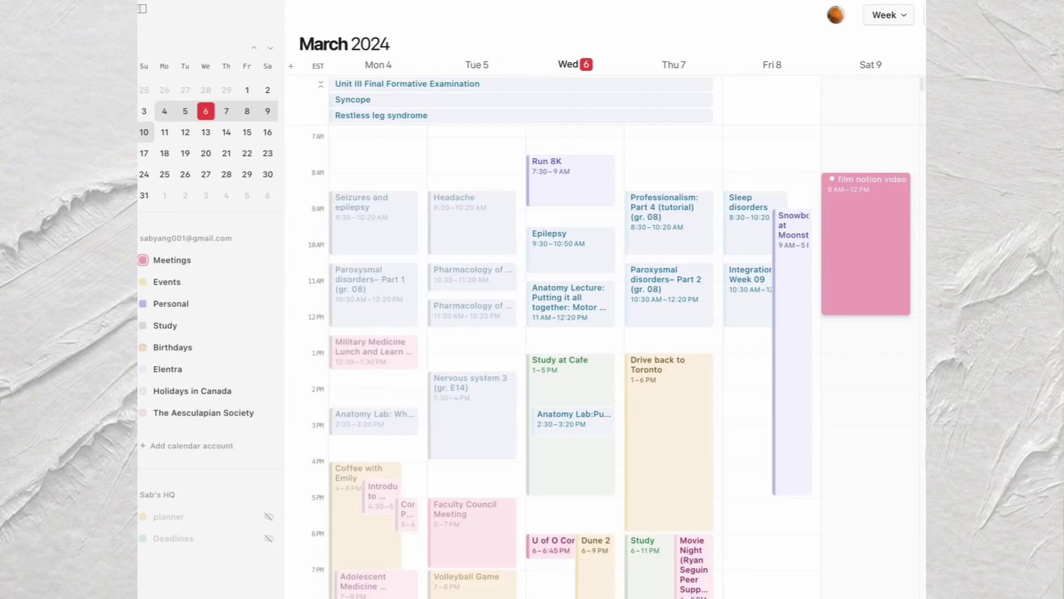
Step: In Notion Calendar, deselect the "film notion video" event, look through the available commands in the command menu and close it
key("Escape")
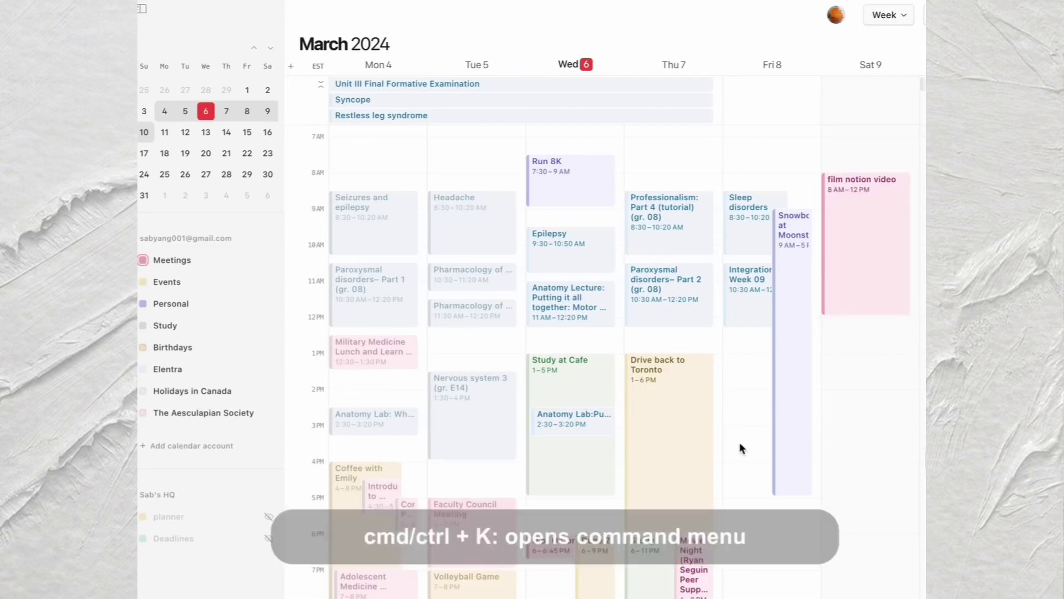
key("ctrl+k")
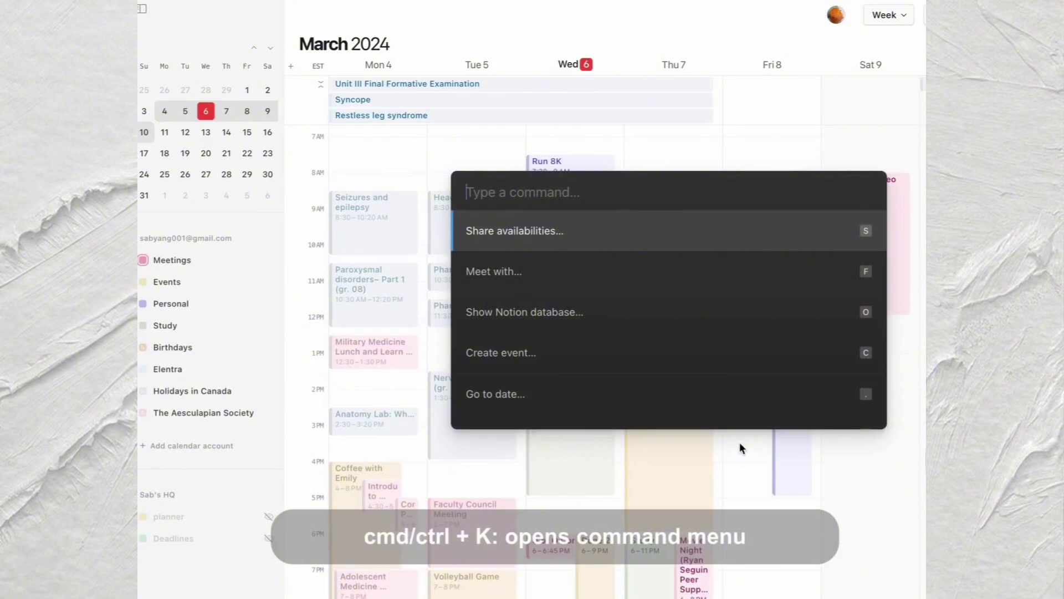
scroll(668, 318, "down", 1)
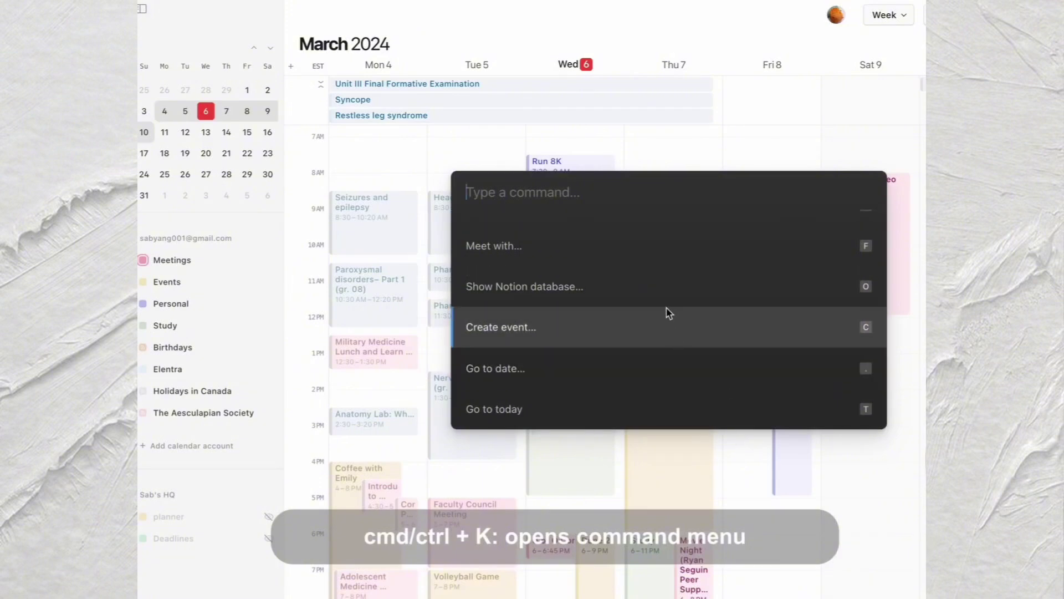
scroll(668, 313, "down", 2)
scroll(670, 314, "down", 15)
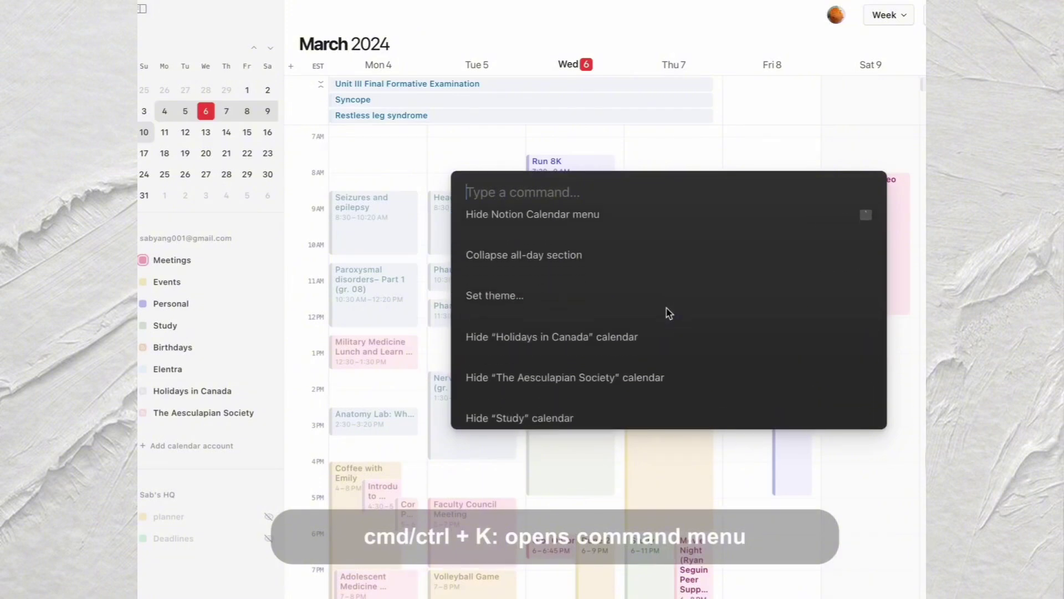
scroll(669, 313, "down", 3)
left_click(823, 491)
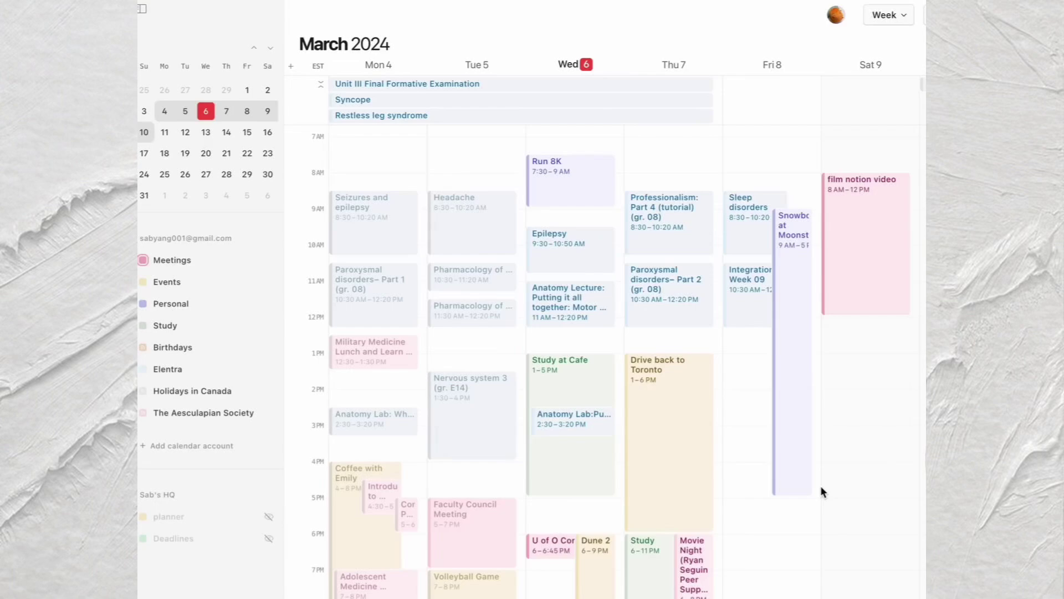
Step: Return to the current week, view the following week and go back, and select the next upcoming event
scroll(821, 485, "right", 5)
key("t")
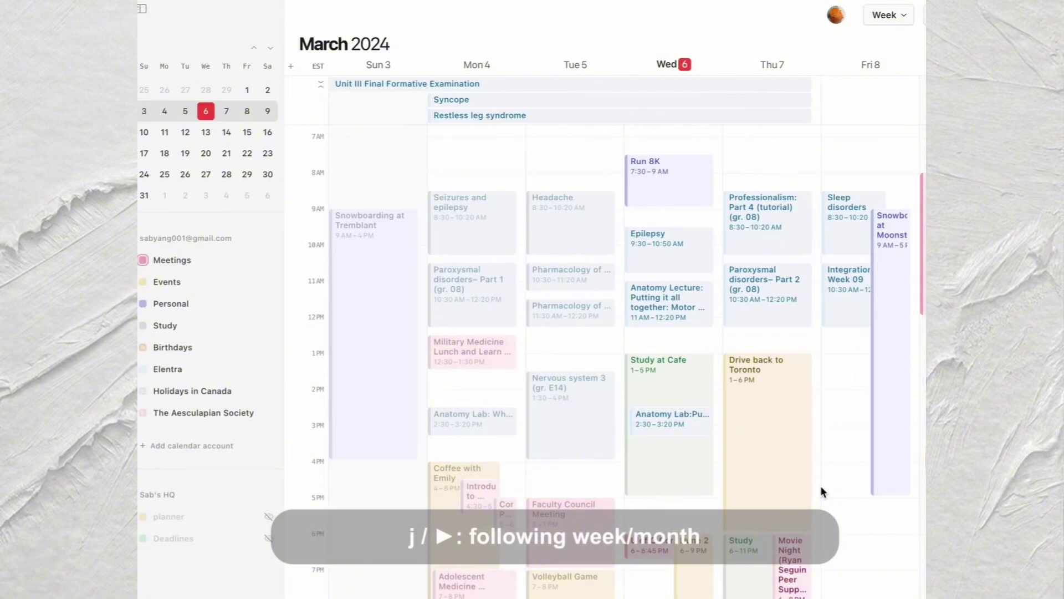
key("j")
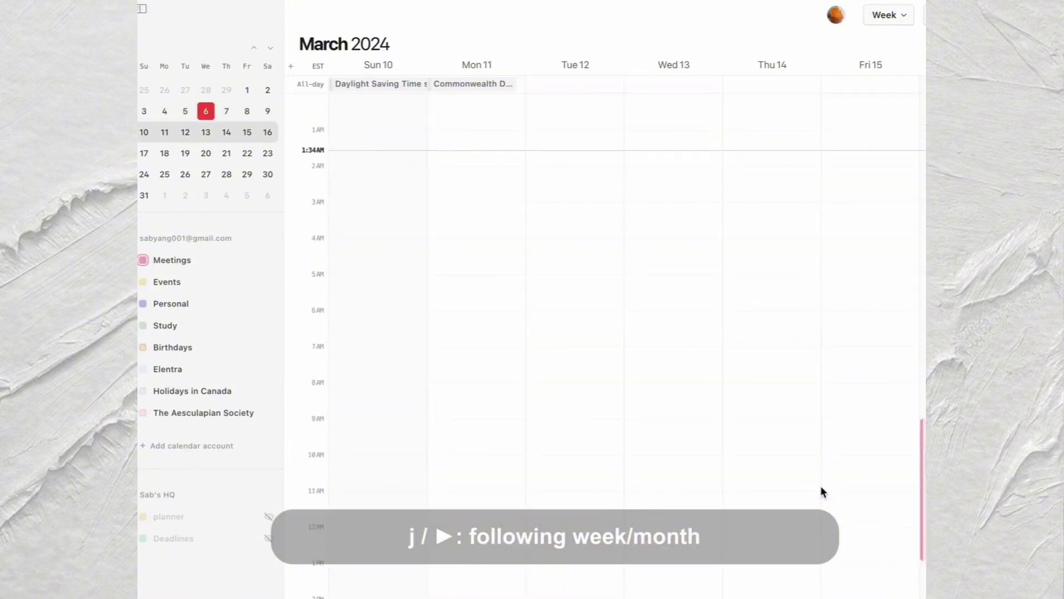
key("k")
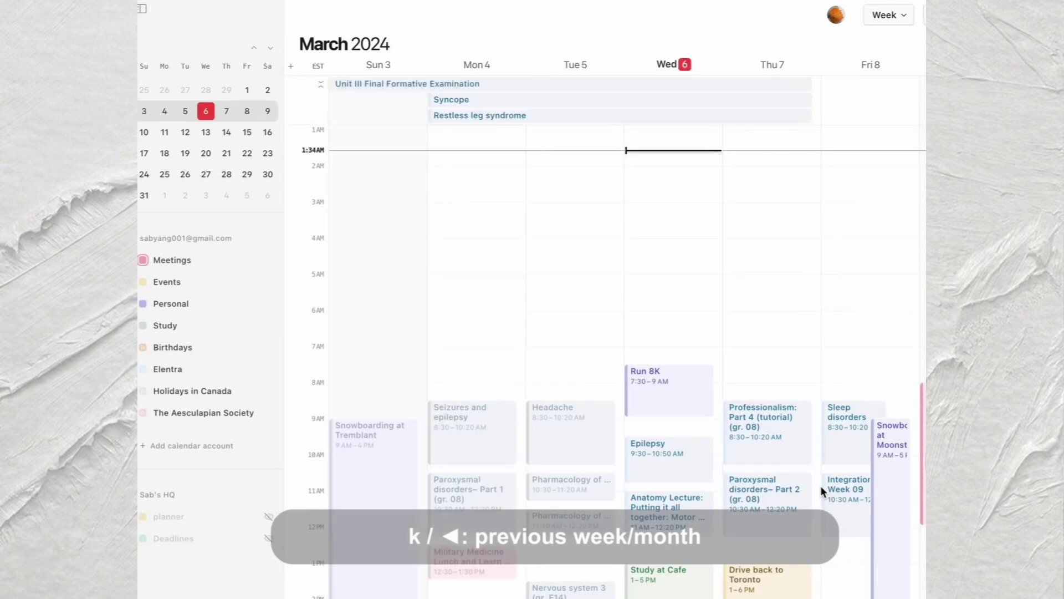
key("n")
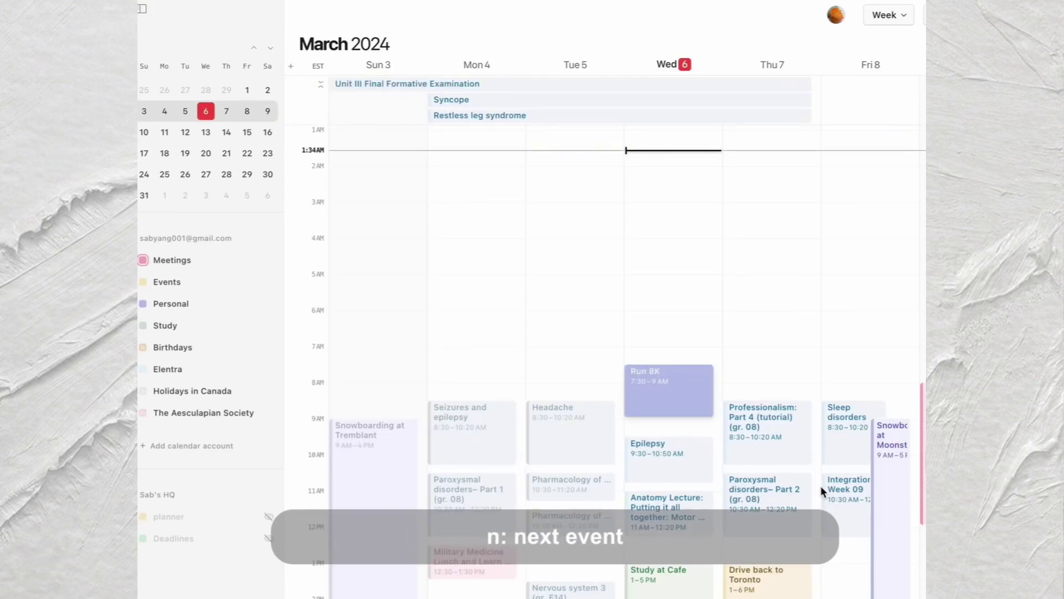
Step: View the calendar by day, week and month, and return to the week view
key("d")
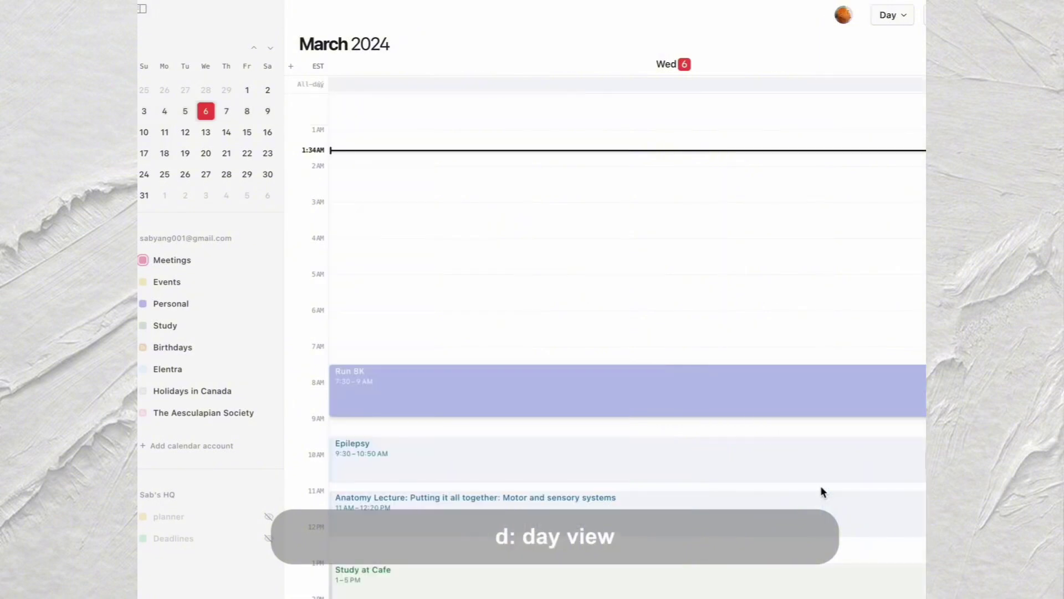
key("w")
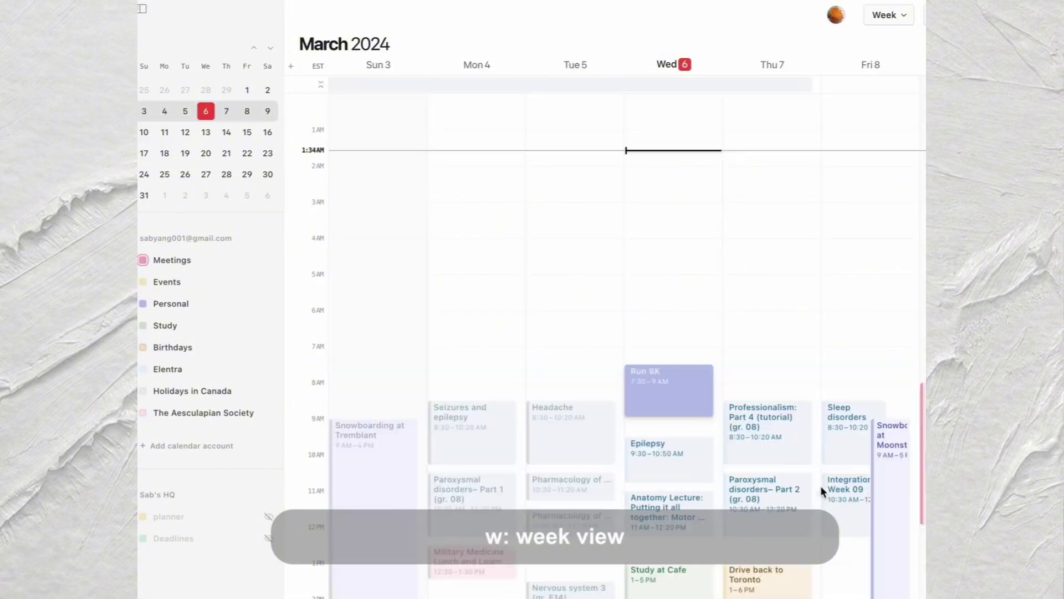
key("m")
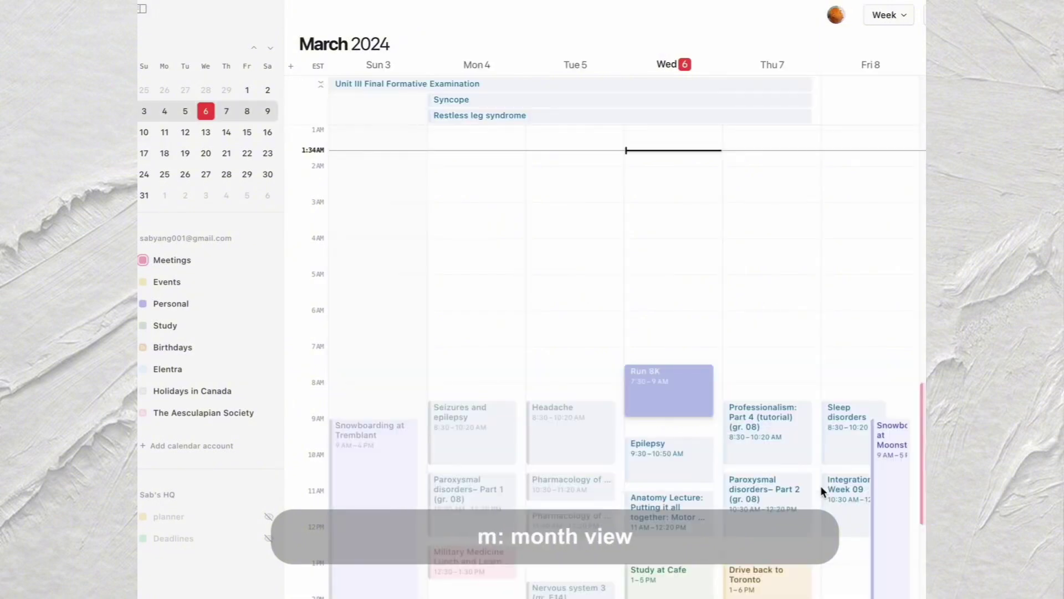
key("w")
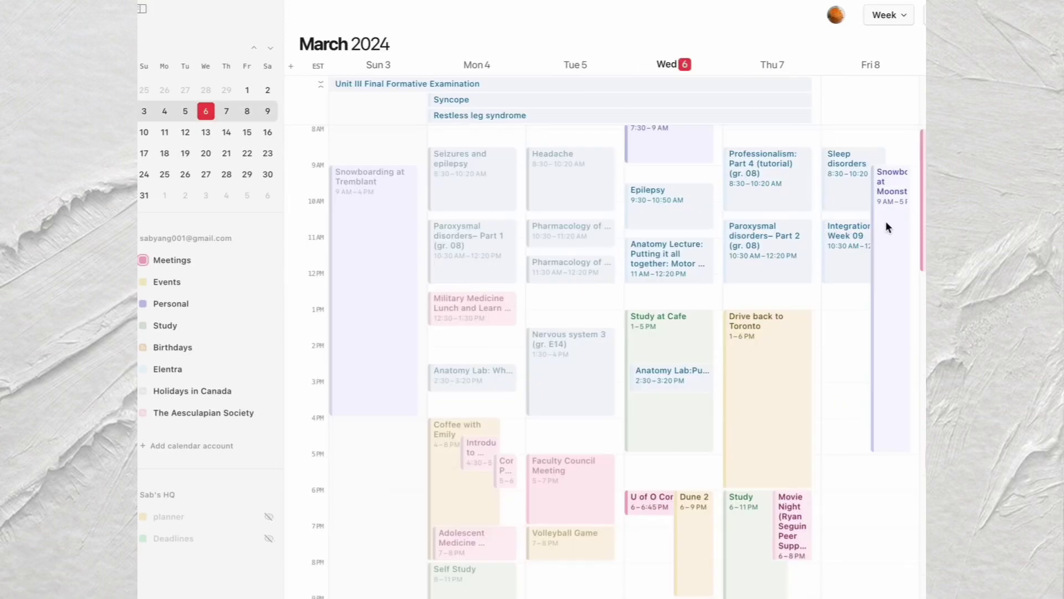
Step: Move the Snowboarding event on Friday 8 so it starts at 10 AM
left_click_drag(890, 208, 719, 266)
key("j")
key("t")
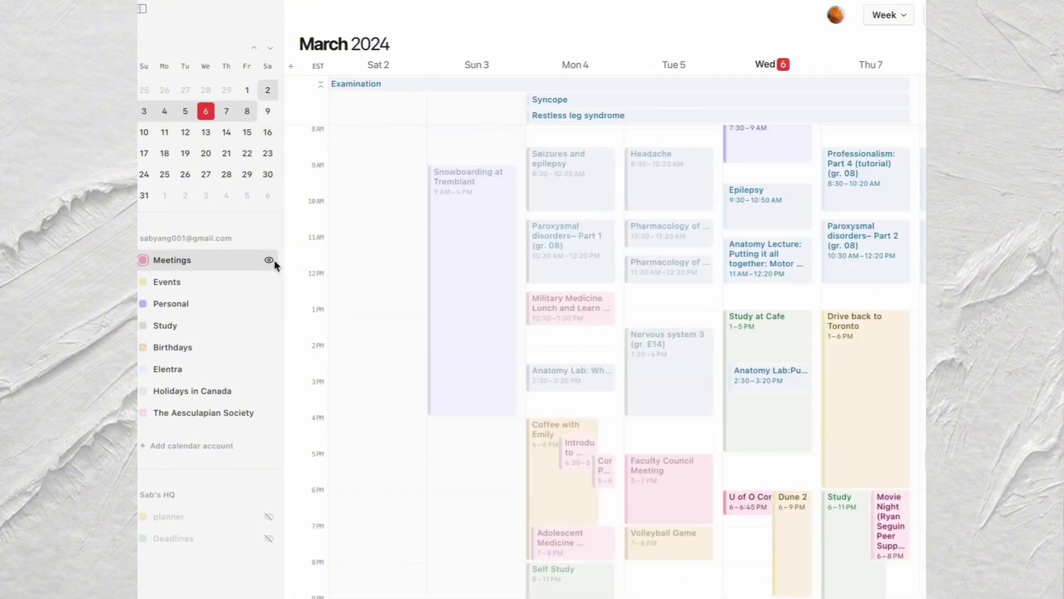
Step: Hide the Meetings and Personal calendars, and show both of them again
left_click(271, 259)
left_click(268, 303)
left_click(270, 302)
left_click(268, 261)
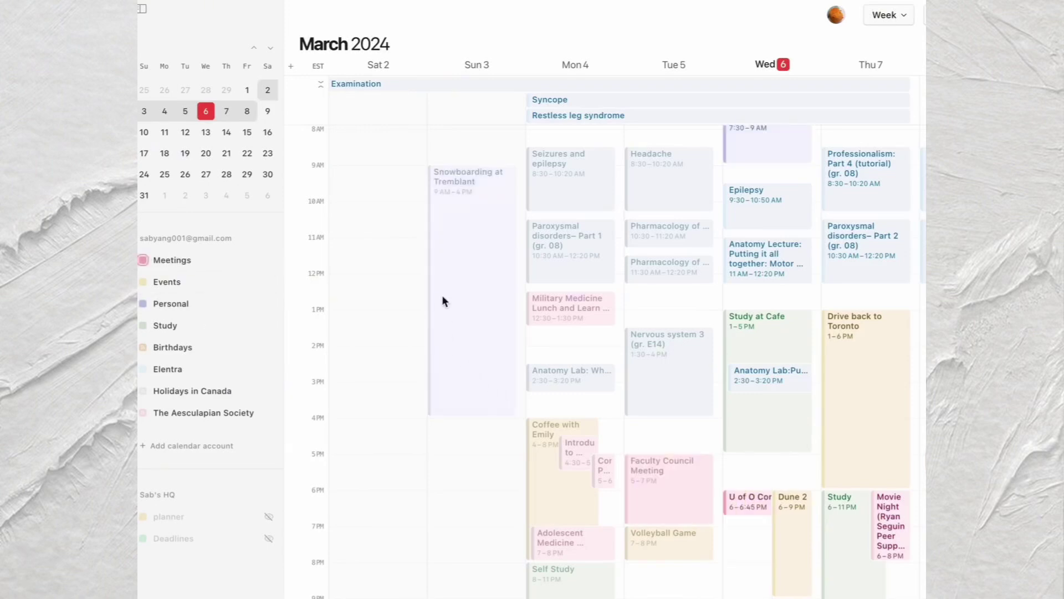
Step: Add a second time zone to the calendar, choosing Guyana Time – Guyana
scroll(441, 295, "left", 2)
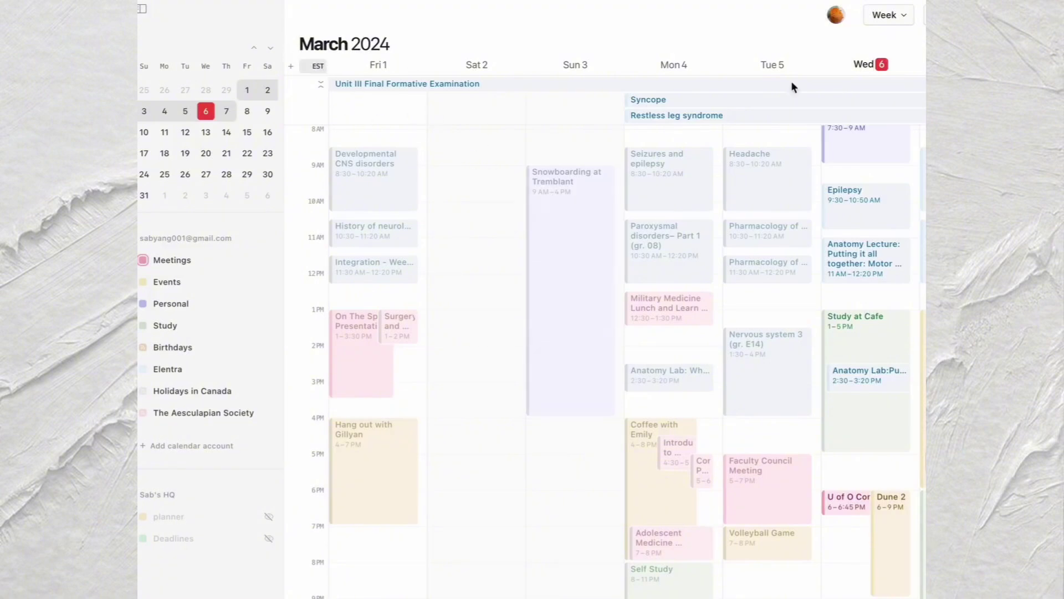
left_click(291, 67)
scroll(867, 211, "down", 3)
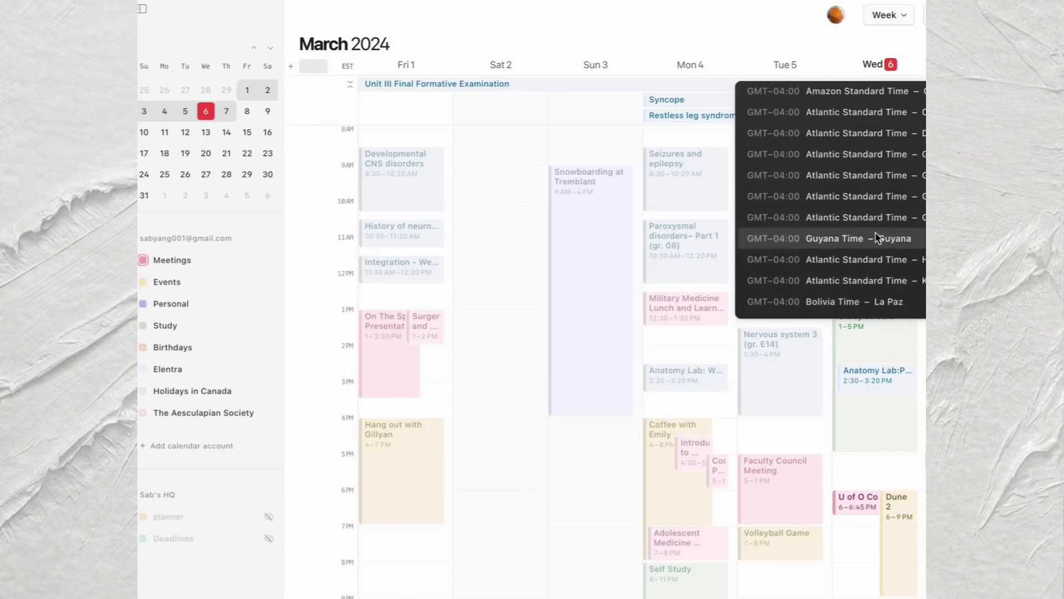
left_click(876, 236)
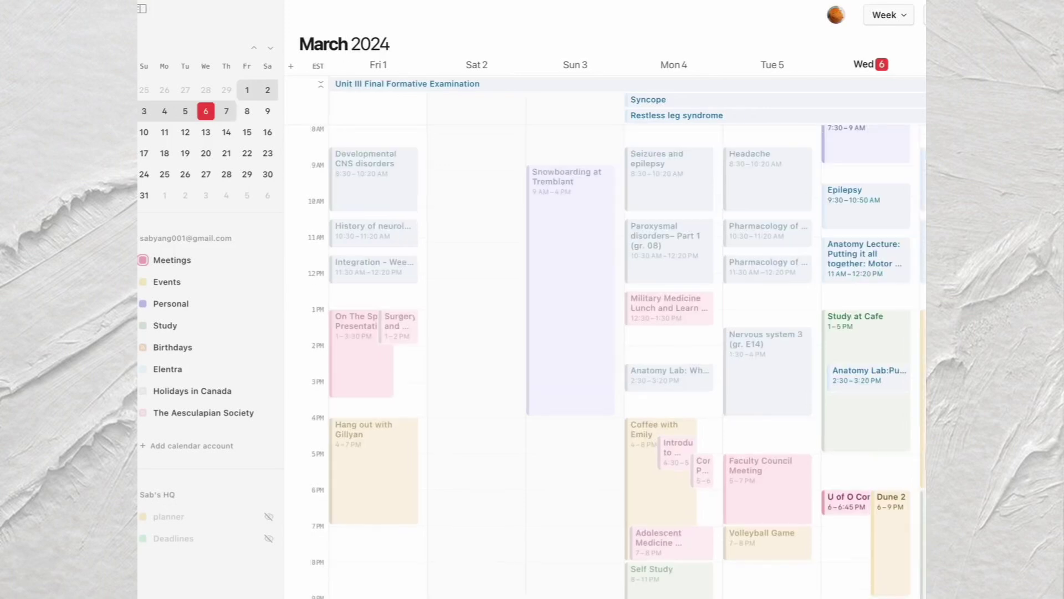
Step: View the calendar as 6 days and as 8 days, returning to the week view each time
key("5")
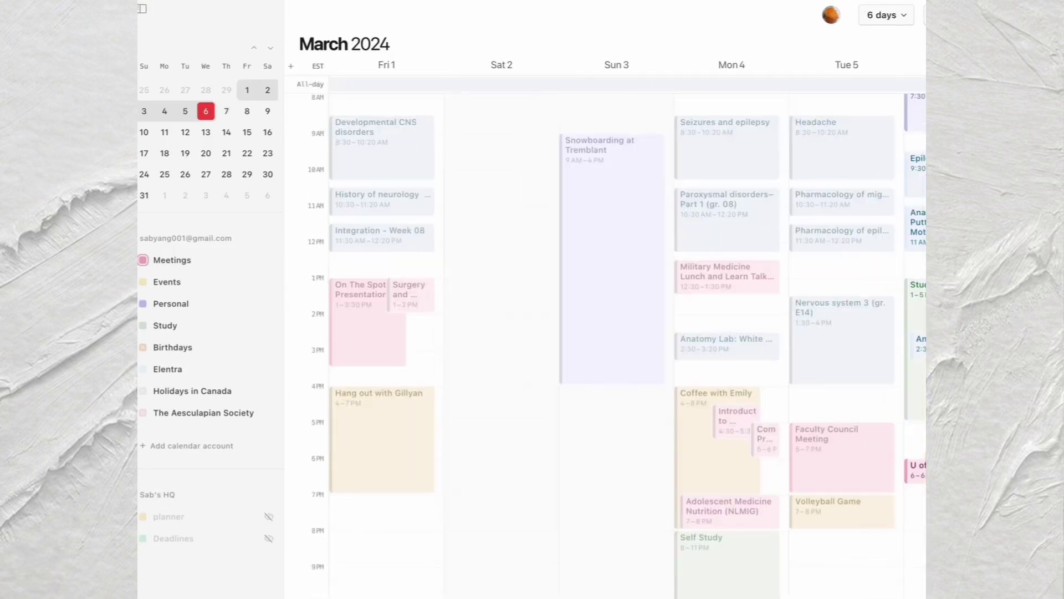
key("w")
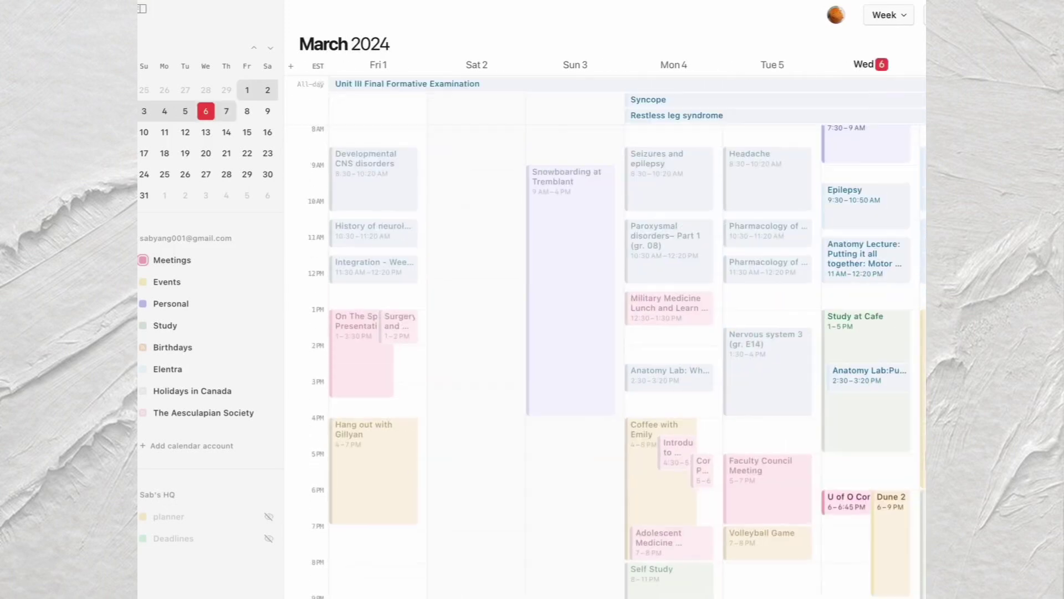
key("8")
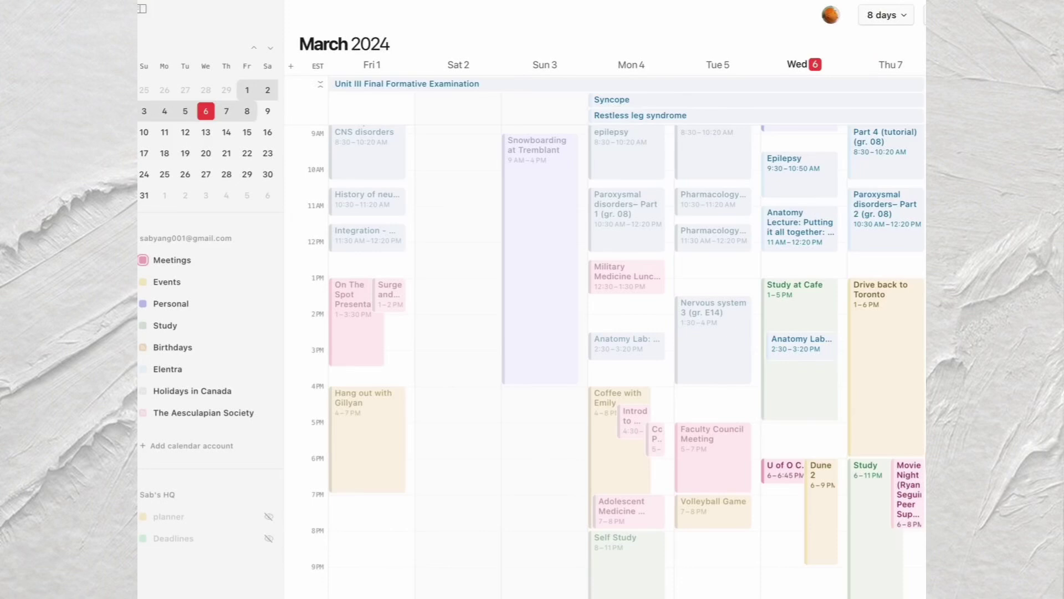
key("w")
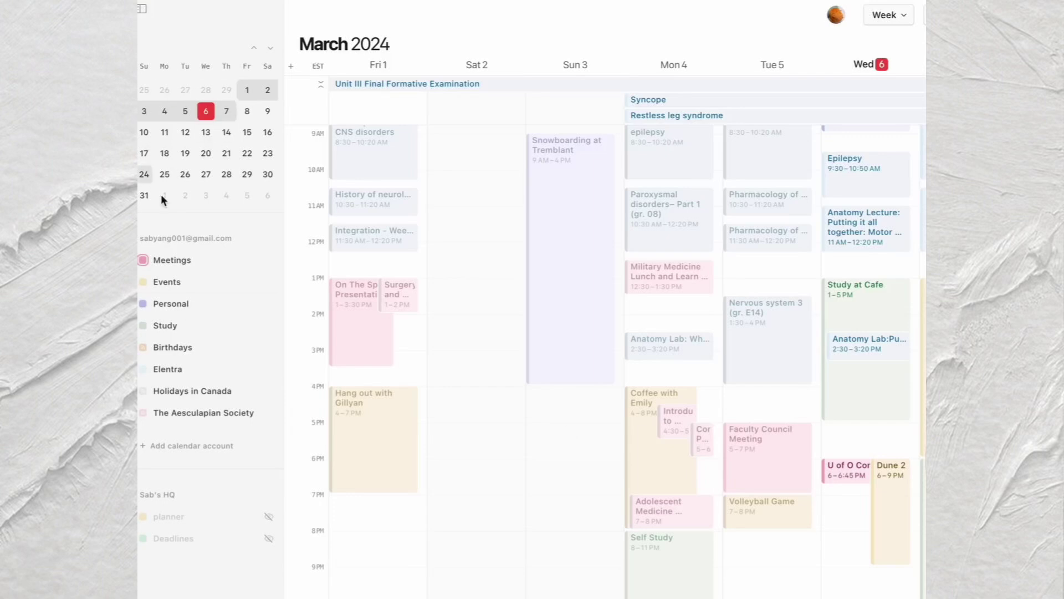
Step: Jump the calendar to March 20, March 6, March 14 and March 28
left_click(205, 151)
left_click(210, 112)
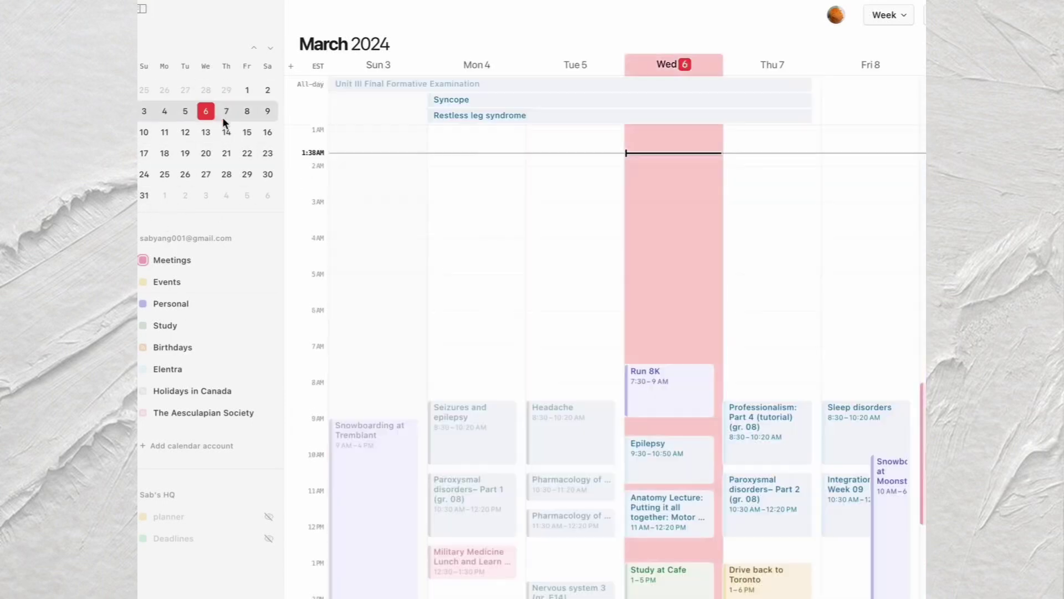
left_click(227, 131)
left_click(235, 174)
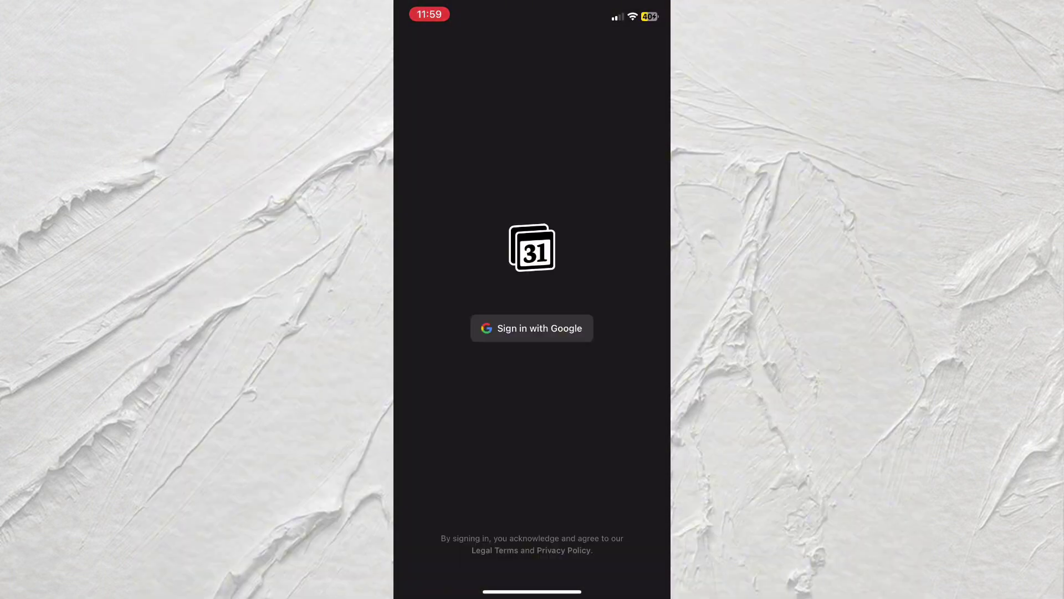
Step: Sign in to the Notion Calendar mobile app with Google
left_click(531, 328)
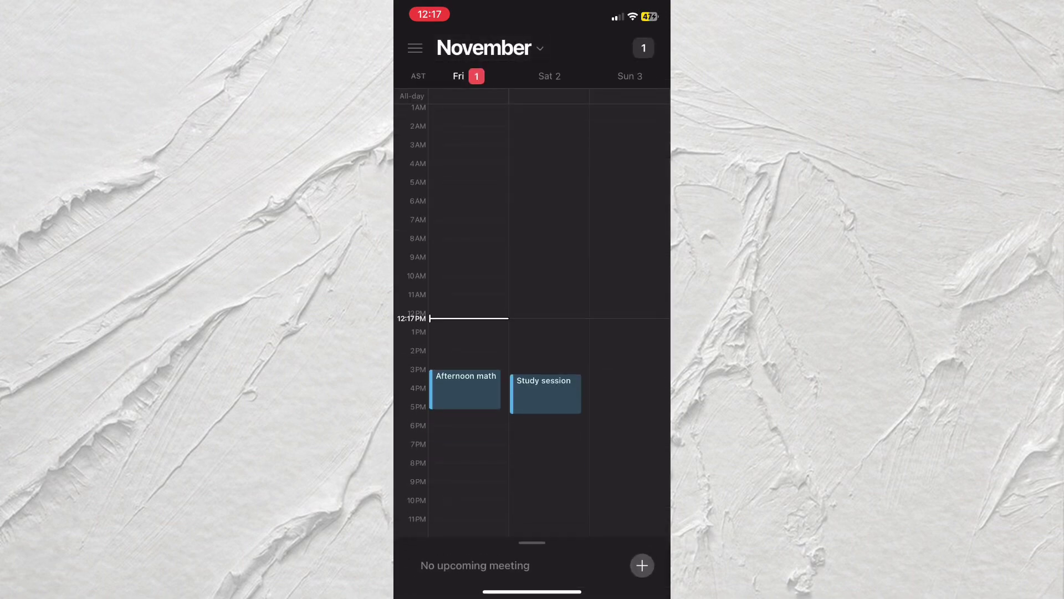
Step: Start a new event on Sat Nov 2 from 2:45 AM to 8:45 AM and confirm its start time
scroll(532, 316, "up", 1)
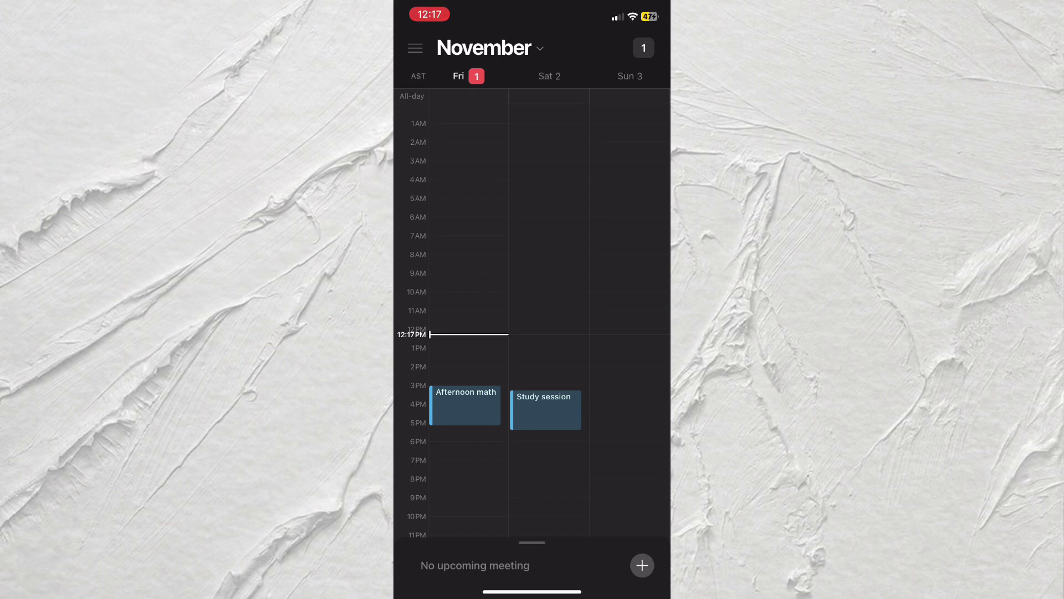
left_click_drag(549, 157, 549, 236)
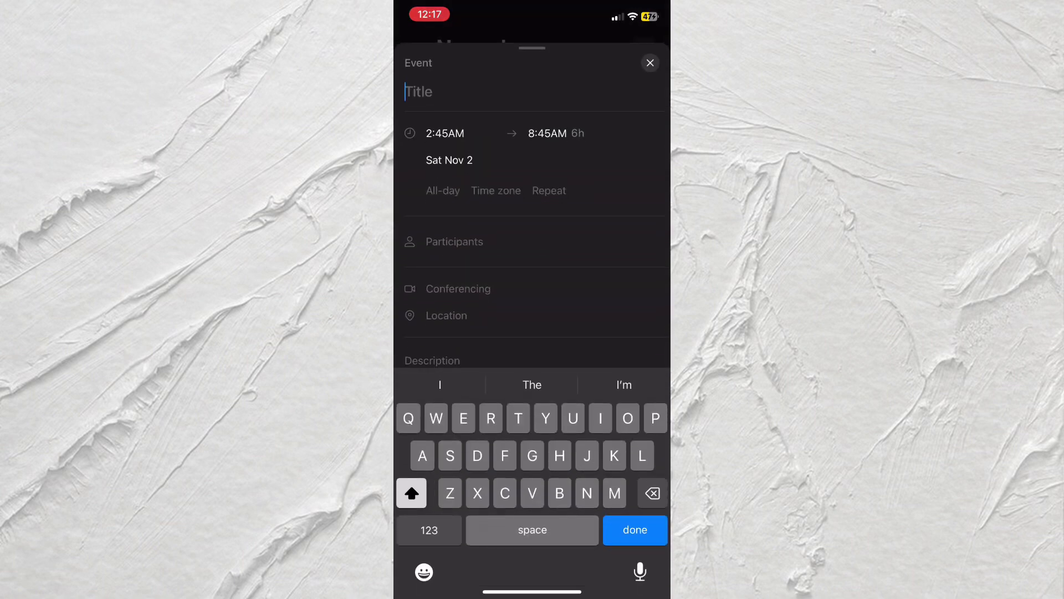
left_click(445, 133)
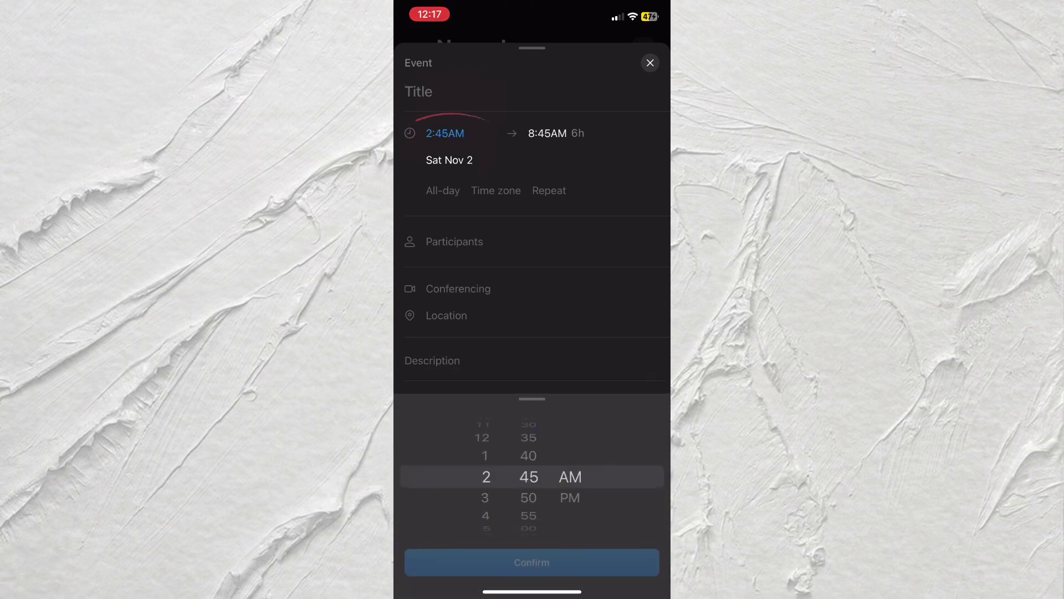
mouse_move(532, 49)
left_mouse_down()
mouse_move(532, 353)
mouse_move(532, 48)
left_mouse_up()
left_click(532, 562)
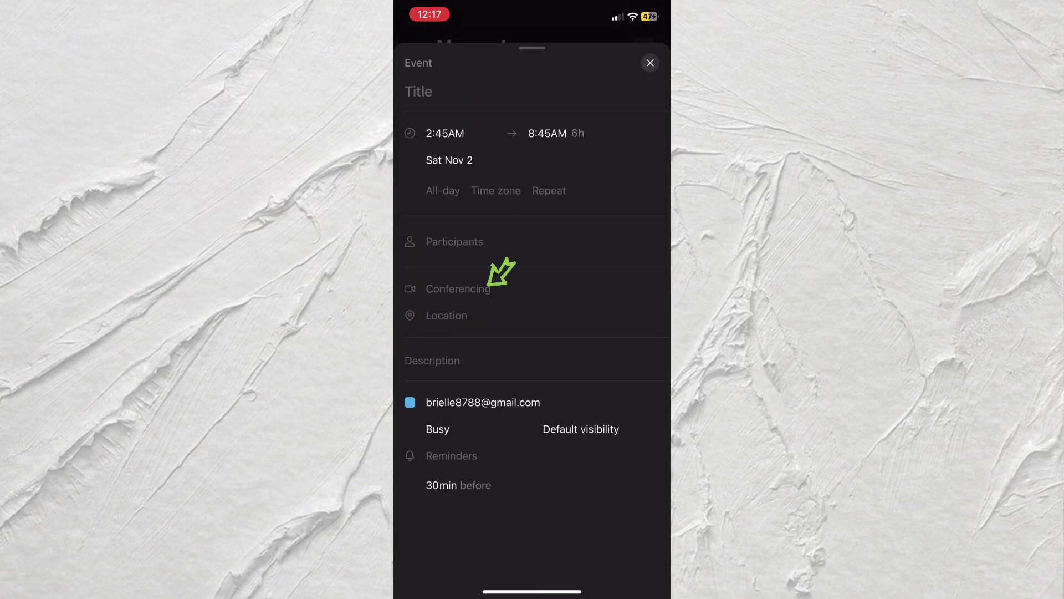
Step: Add Google Meet conferencing to the new event, and open its location search and leave it empty
left_click(458, 289)
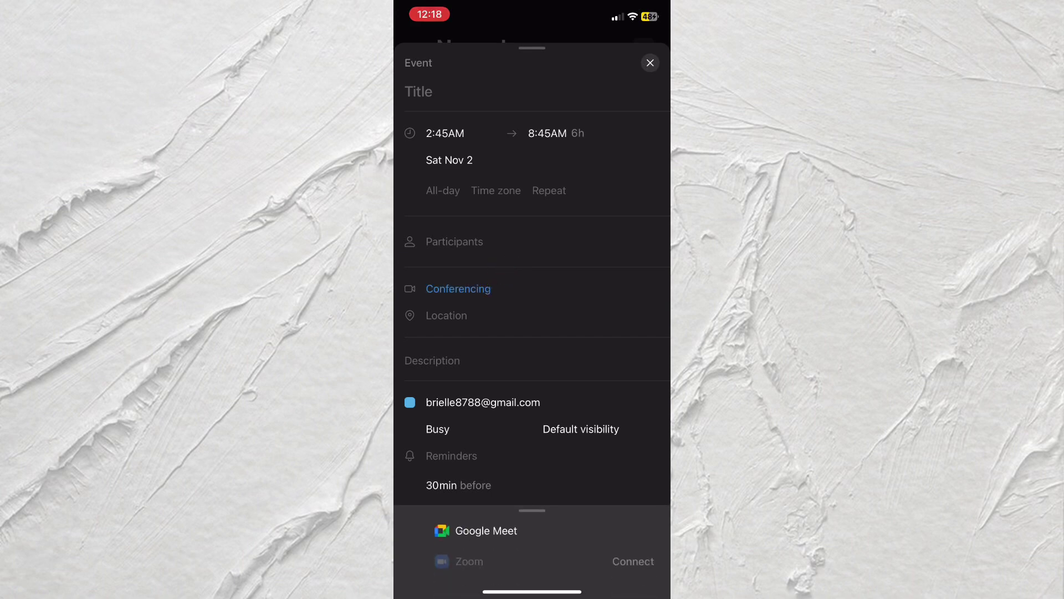
left_click(486, 530)
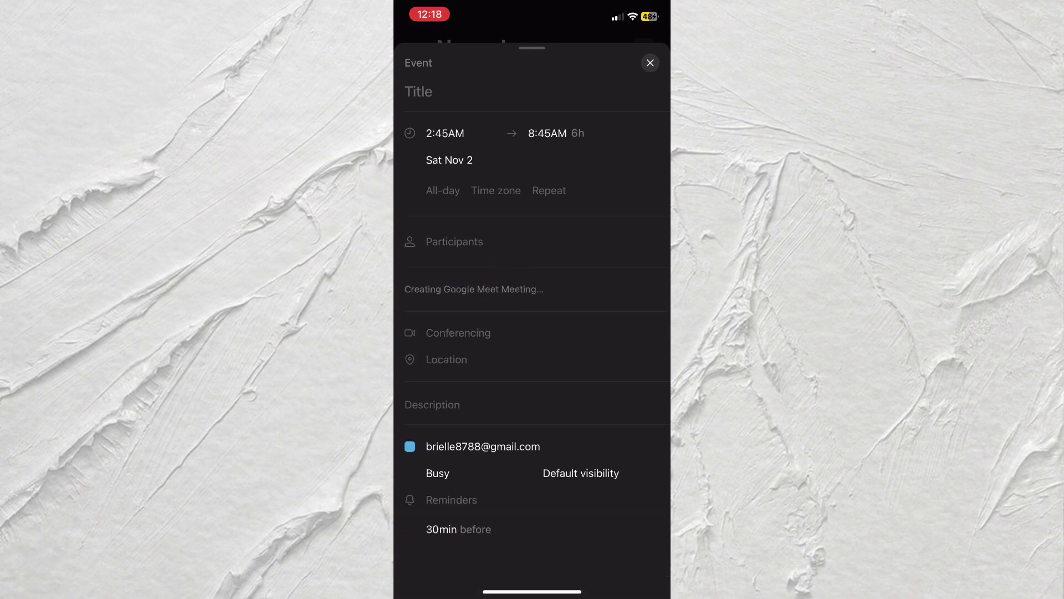
left_click(447, 359)
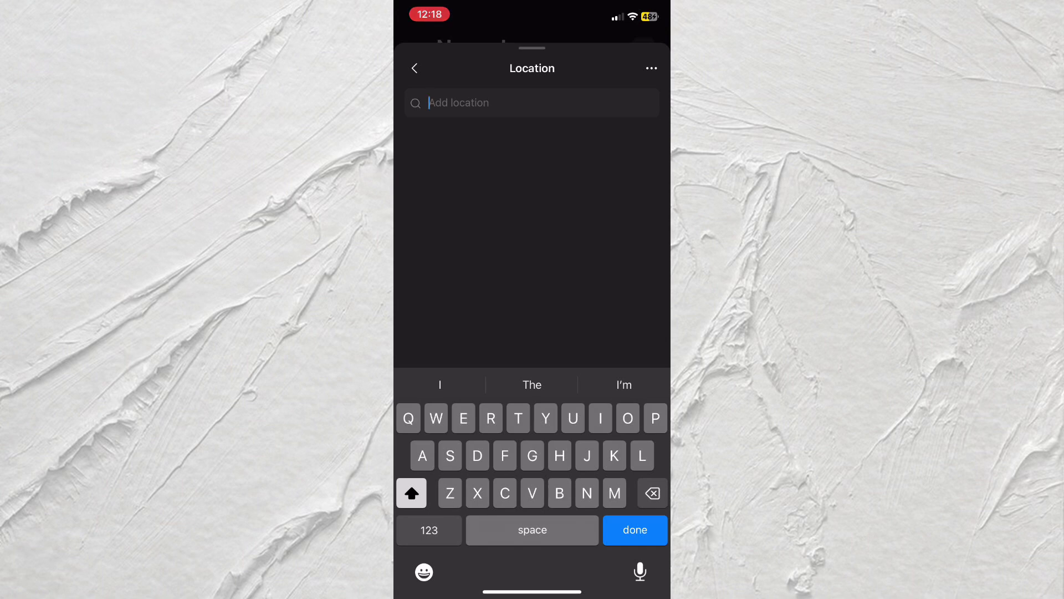
left_click(415, 68)
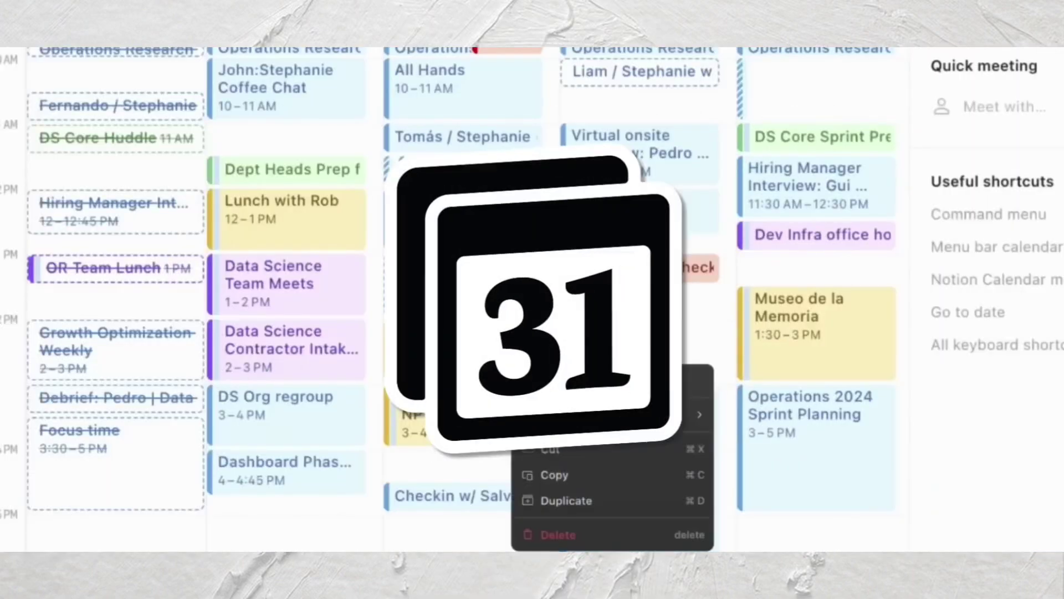
Step: Block this event only on the desktop calendar and mark it as busy
mouse_move(696, 414)
left_click(807, 439)
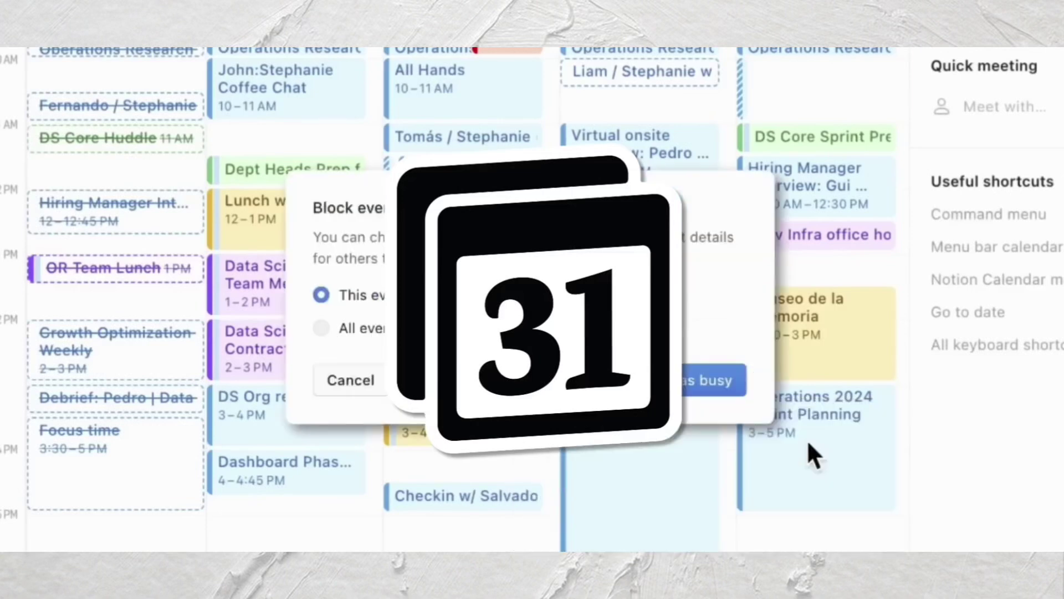
left_click(697, 383)
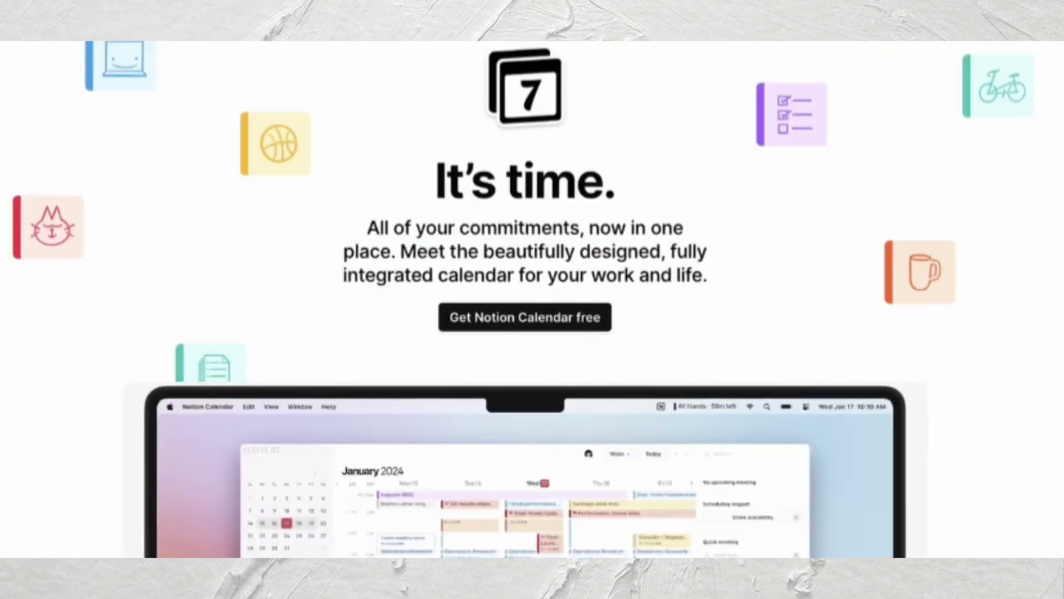